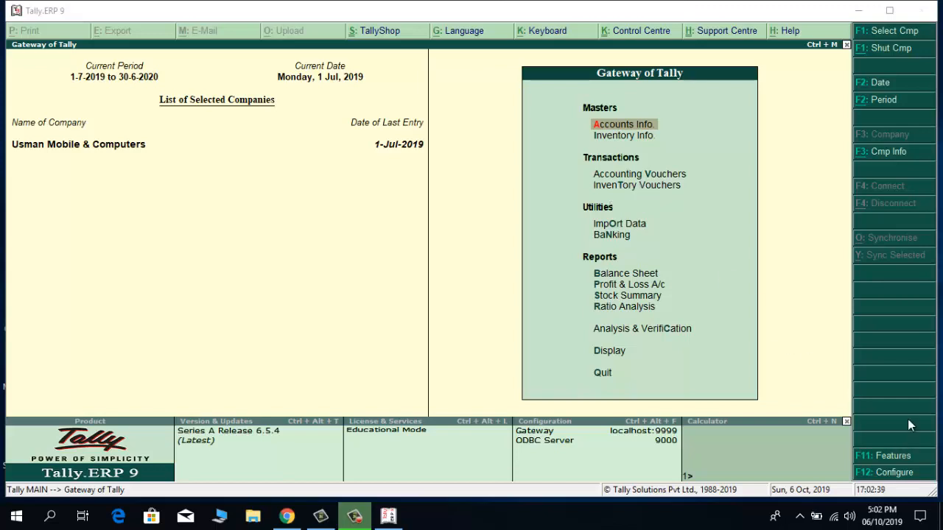
Step: Open the F11 Company Features menu from the Gateway of Tally
{"action": "left_click", "coordinate": [899, 458]}
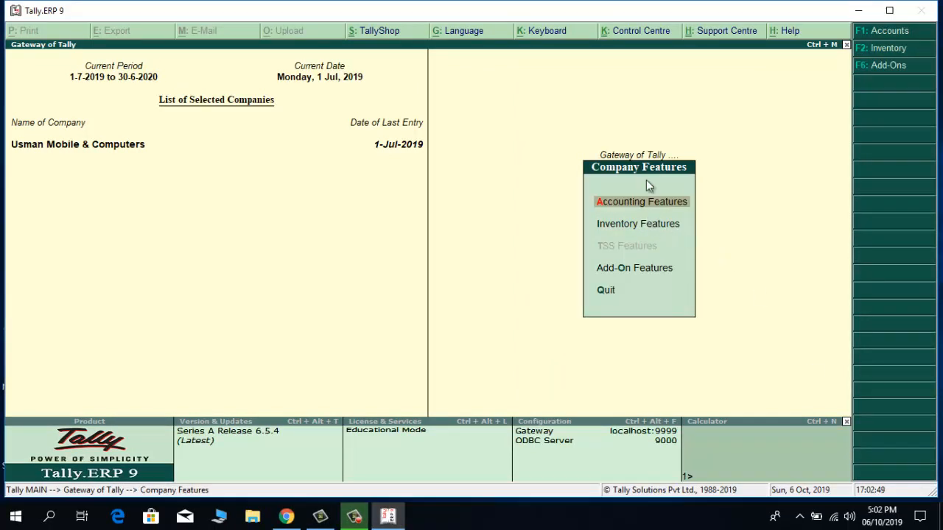
Step: In Inventory Features, set 'Enable purchase order processing' to Yes and accept the changes
{"action": "left_click", "coordinate": [622, 230]}
{"action": "left_click", "coordinate": [620, 223]}
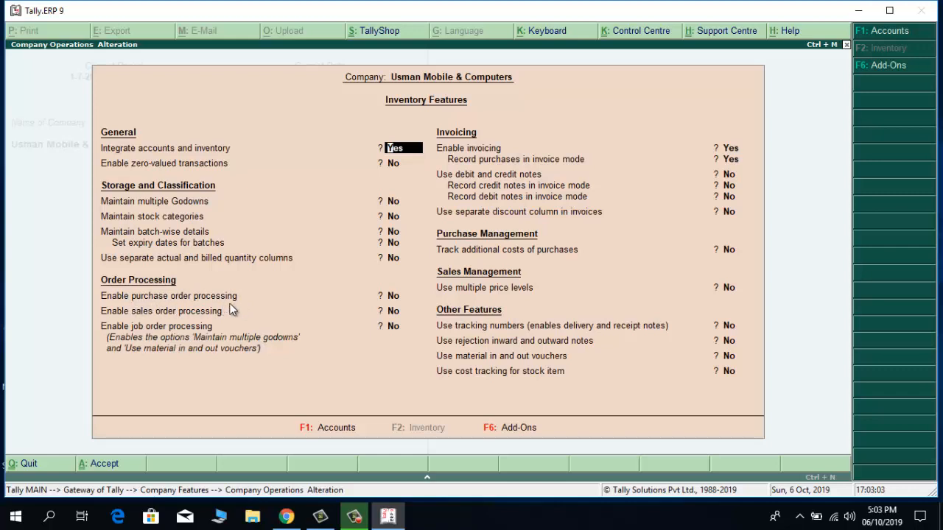
{"action": "left_click", "coordinate": [392, 297]}
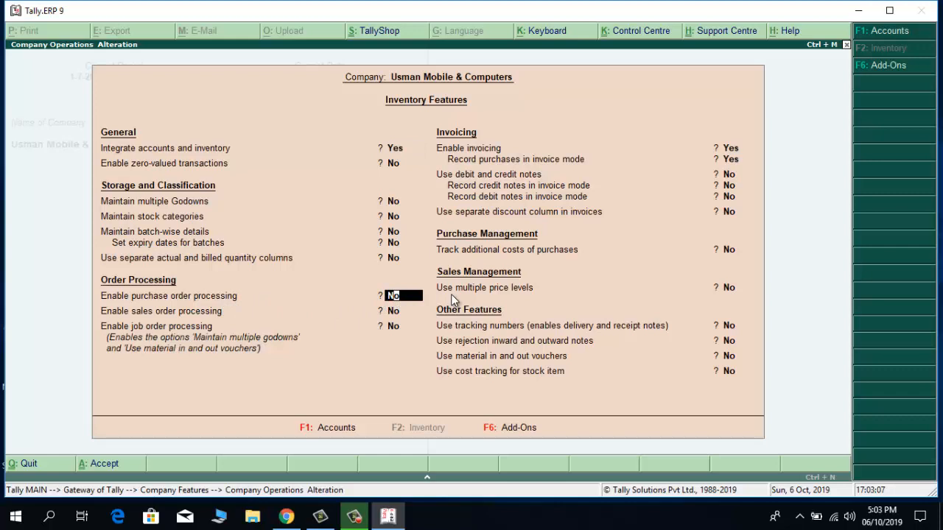
{"action": "type", "text": "y"}
{"action": "key", "text": "Return"}
{"action": "key", "text": "Return"}
{"action": "key", "text": "Return"}
{"action": "key", "text": "Return"}
{"action": "key", "text": "Return"}
{"action": "key", "text": "Return"}
{"action": "key", "text": "Return"}
{"action": "key", "text": "Return"}
{"action": "key", "text": "Return"}
{"action": "key", "text": "Return"}
{"action": "key", "text": "Return"}
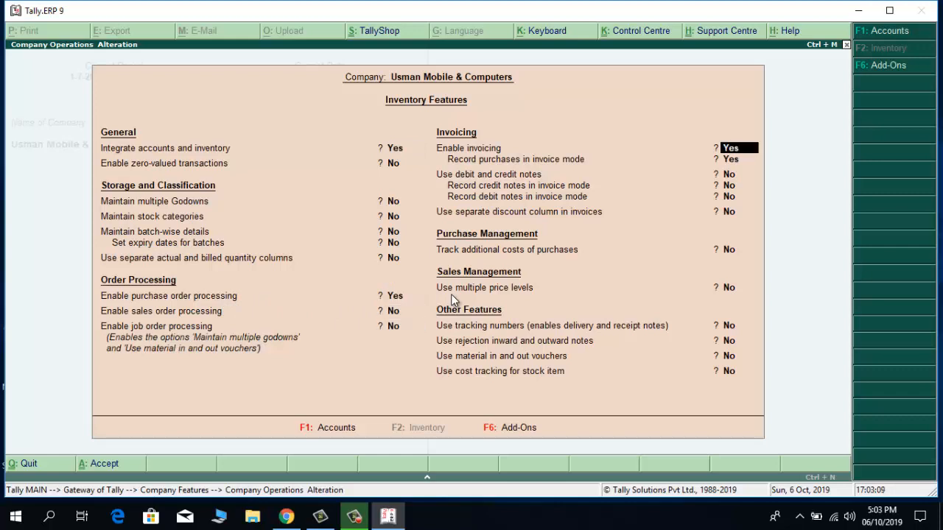
{"action": "key", "text": "Return"}
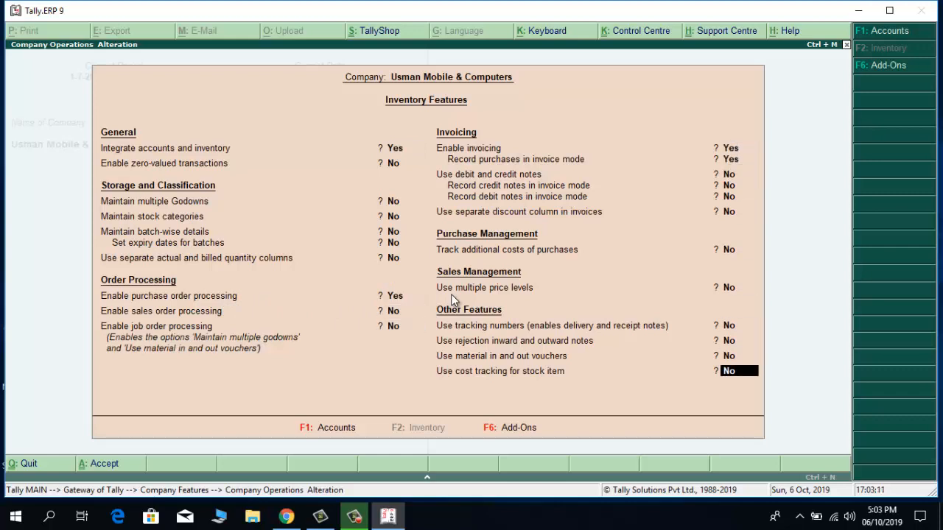
{"action": "key", "text": "Return"}
{"action": "key", "text": "Return"}
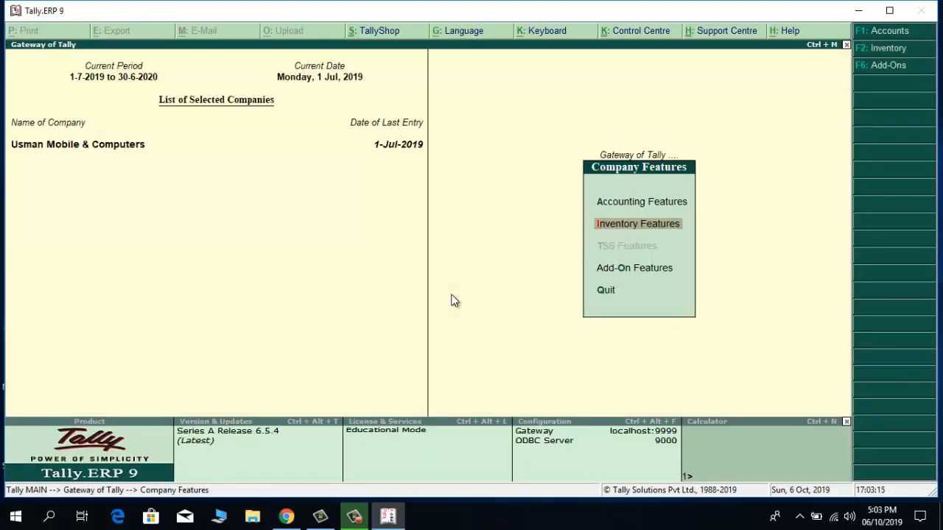
Step: Return to the Gateway of Tally and confirm Order Vouchers now appears in the menu
{"action": "key", "text": "Escape"}
{"action": "key", "text": "Down"}
{"action": "key", "text": "Down"}
{"action": "key", "text": "Down"}
{"action": "key", "text": "Down"}
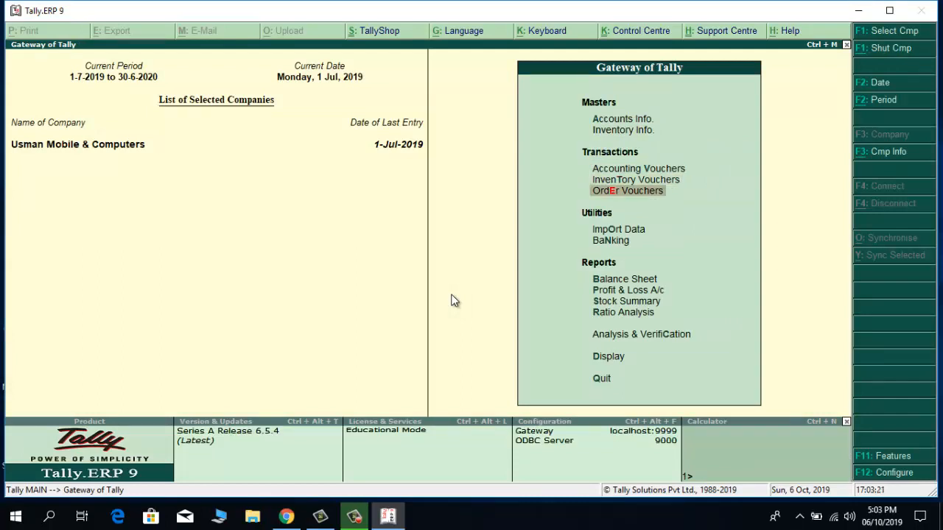
{"action": "key", "text": "Up"}
{"action": "key", "text": "Up"}
{"action": "key", "text": "Up"}
{"action": "key", "text": "Up"}
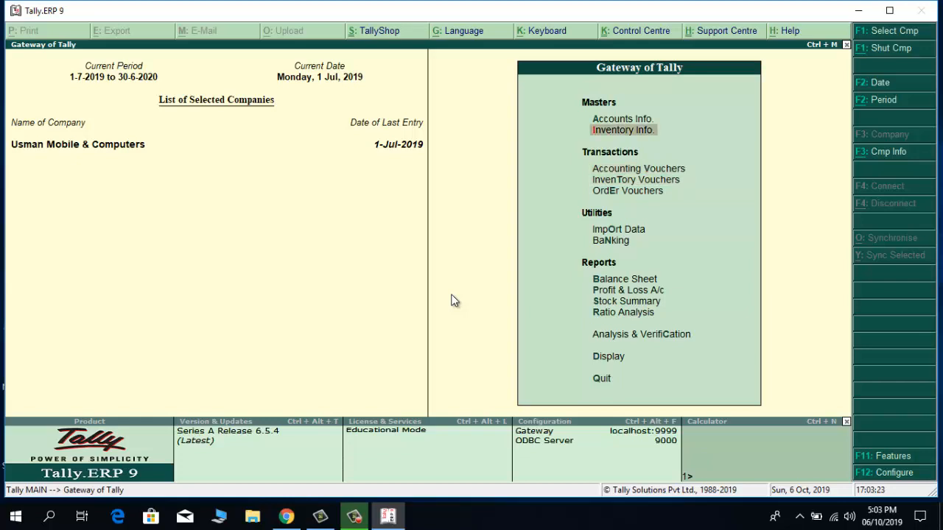
Step: Browse the ledger list down to Malik Ahmad Mobiles, Purchases, Sales and Sales Tax A/c, then close it
{"action": "key", "text": "Return"}
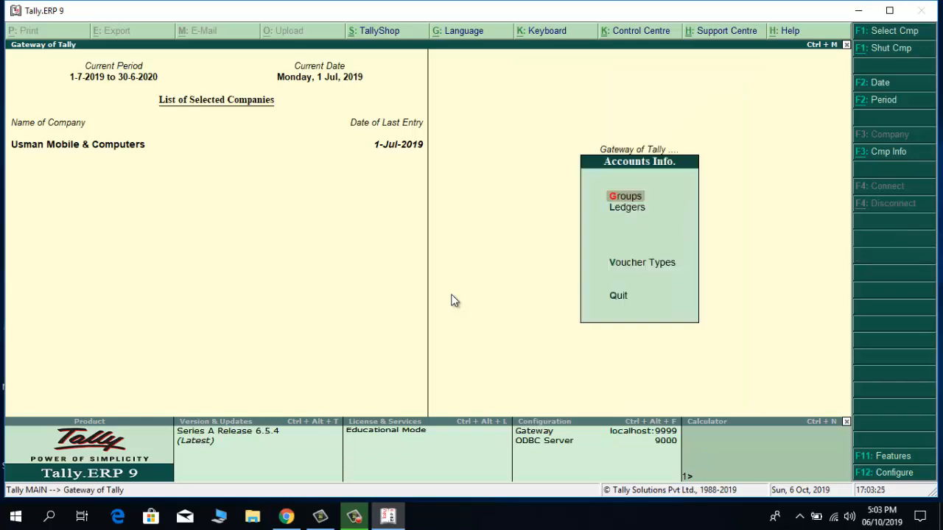
{"action": "key", "text": "Down"}
{"action": "key", "text": "Return"}
{"action": "key", "text": "Down"}
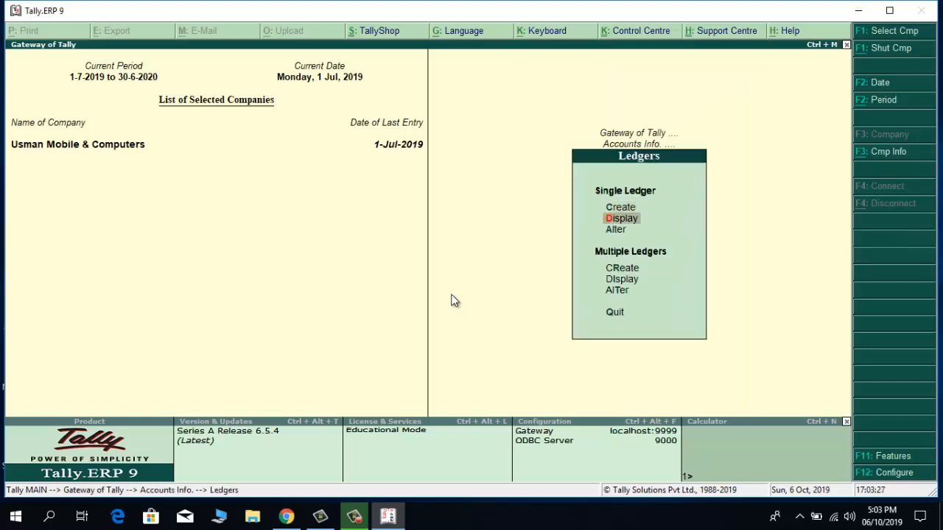
{"action": "key", "text": "Return"}
{"action": "key", "text": "Down"}
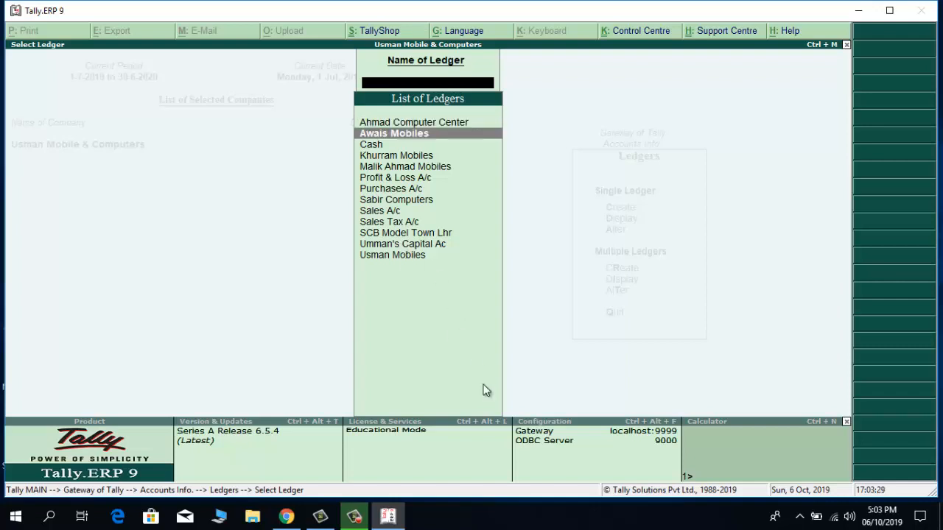
{"action": "key", "text": "Down"}
{"action": "key", "text": "Down"}
{"action": "key", "text": "Down"}
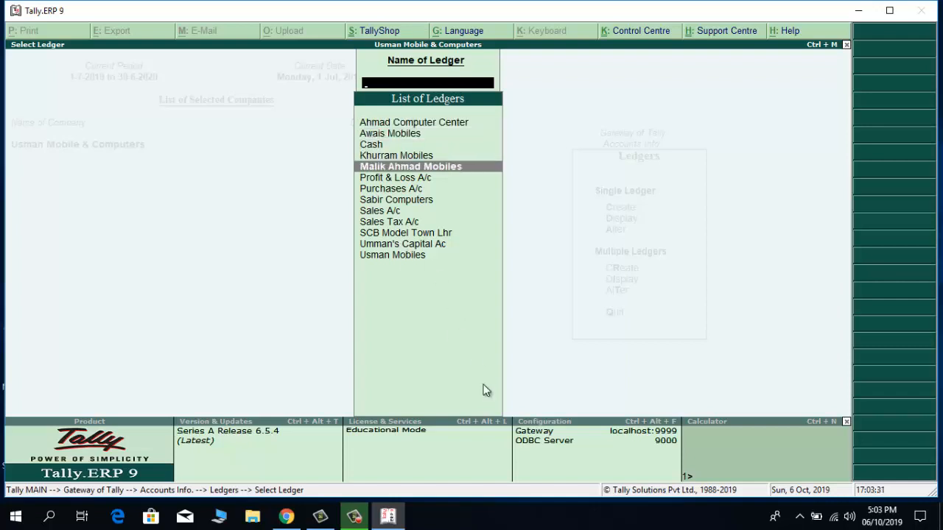
{"action": "key", "text": "Down"}
{"action": "key", "text": "Down"}
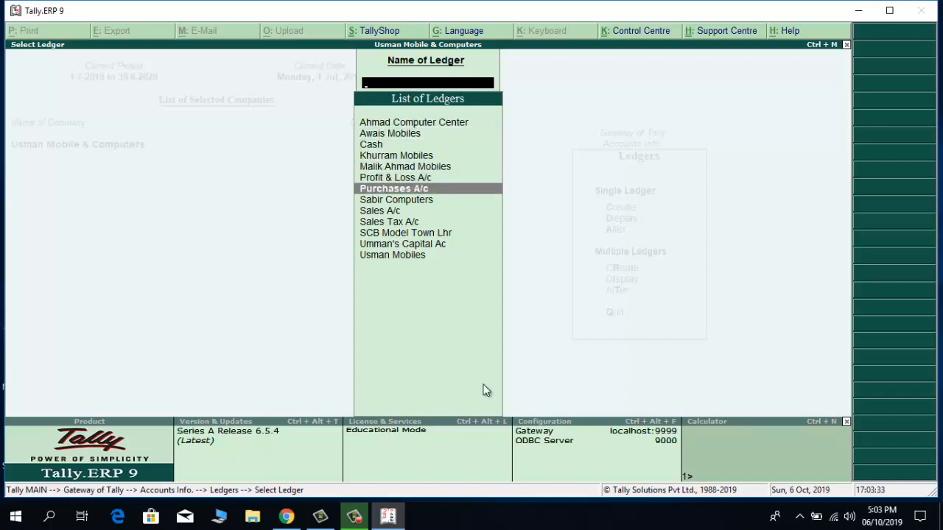
{"action": "key", "text": "Down"}
{"action": "key", "text": "Down"}
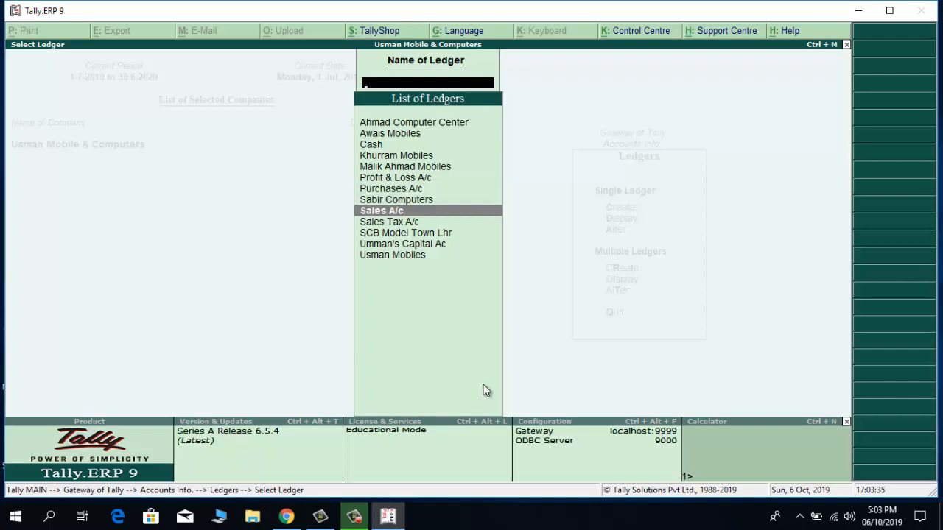
{"action": "key", "text": "Down"}
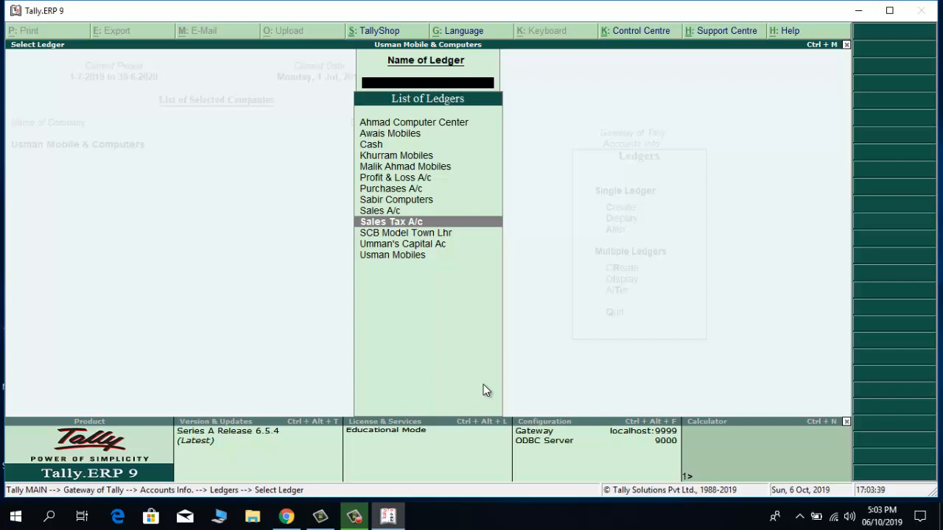
{"action": "key", "text": "Escape"}
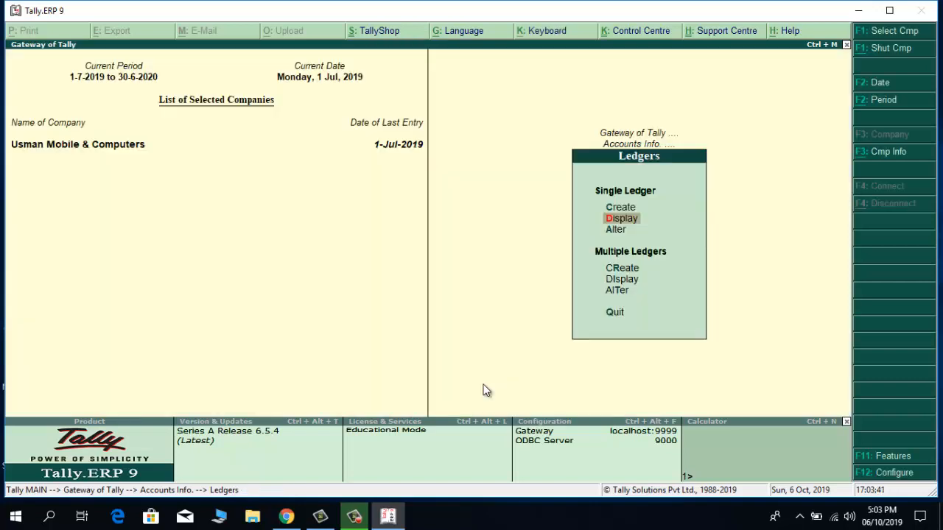
{"action": "key", "text": "Escape"}
{"action": "key", "text": "Escape"}
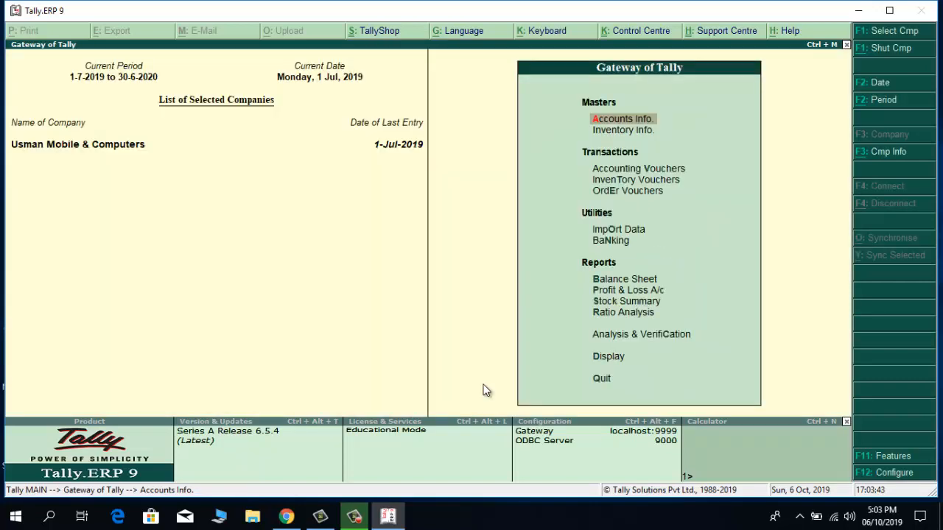
Step: Open Order Vouchers and select Malik Ahmad Mobiles as the Party A/c
{"action": "key", "text": "Down"}
{"action": "key", "text": "Down"}
{"action": "key", "text": "Down"}
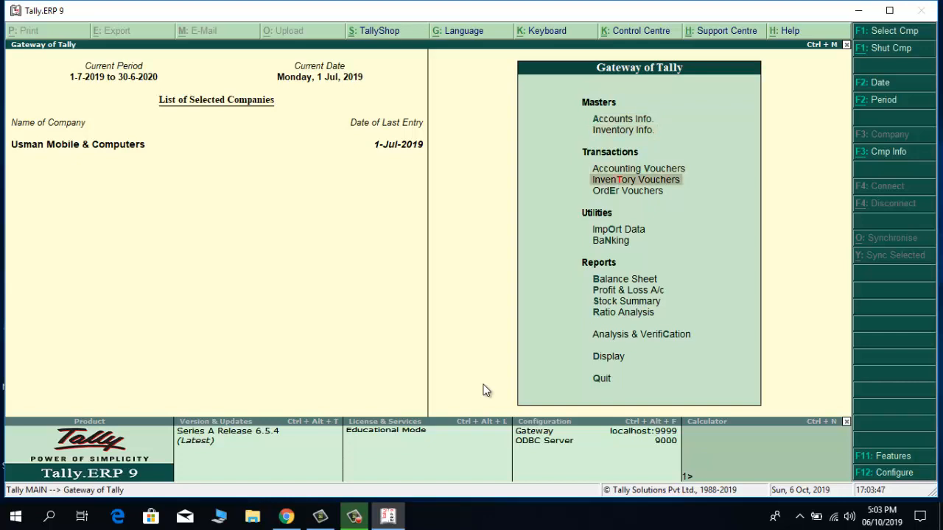
{"action": "key", "text": "Down"}
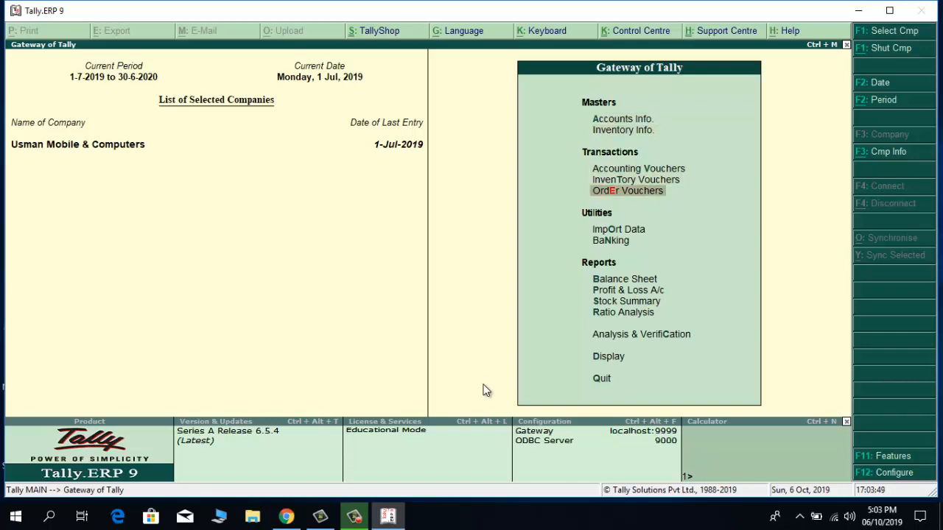
{"action": "key", "text": "Return"}
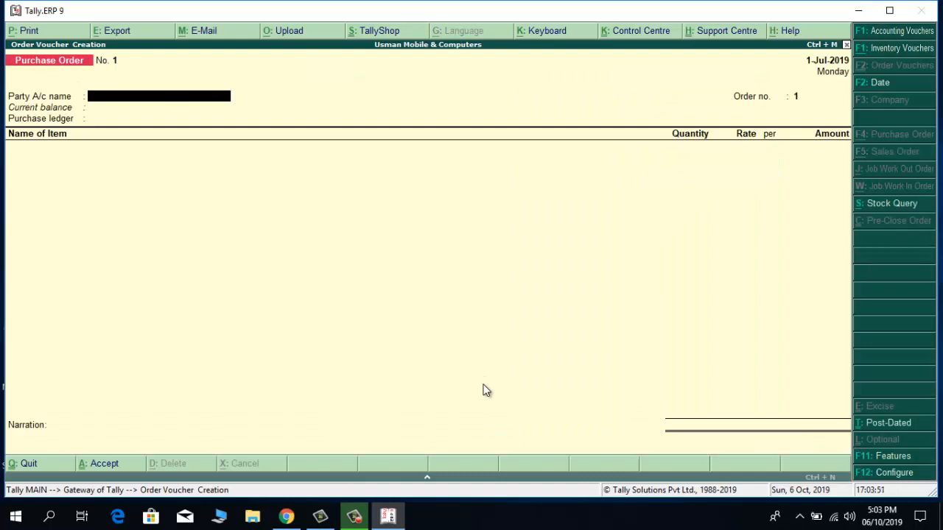
{"action": "type", "text": "M"}
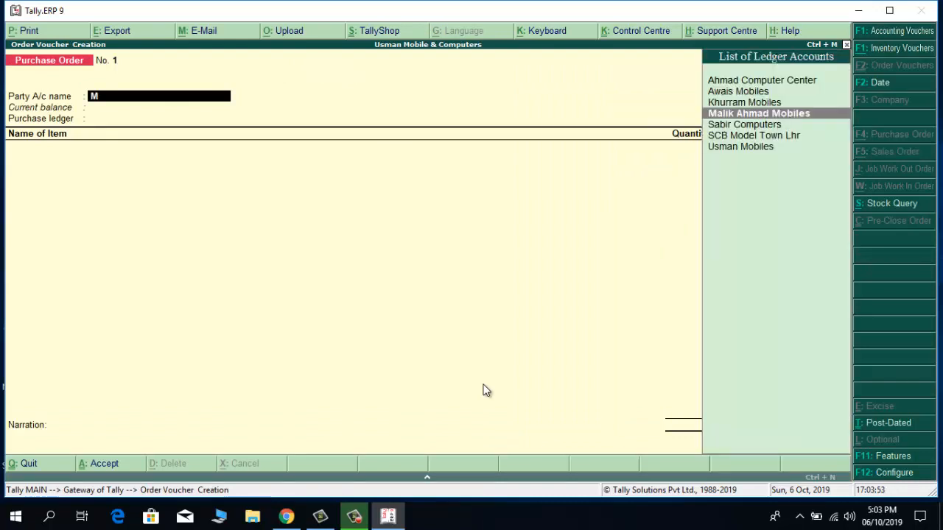
{"action": "key", "text": "Return"}
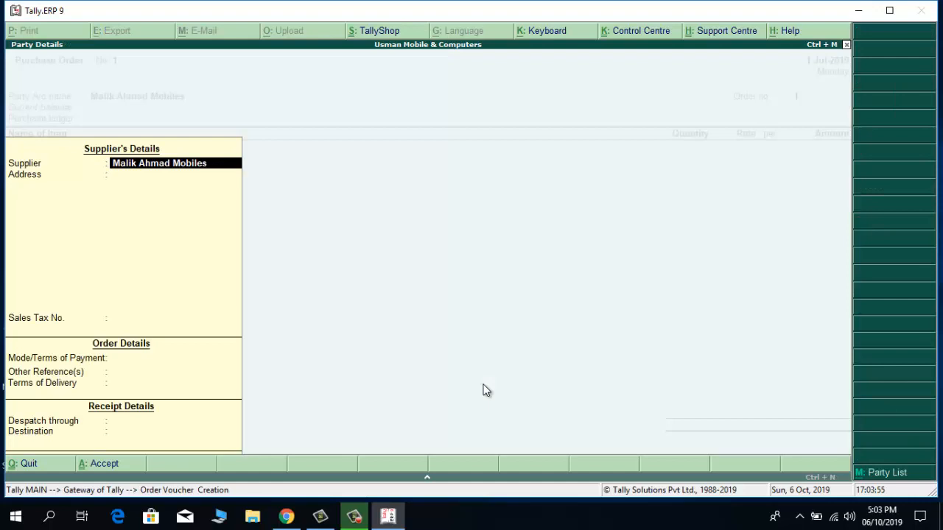
Step: Enter the supplier's sales tax number and set payment terms to 'Cheque 30 Days'
{"action": "key", "text": "Return"}
{"action": "key", "text": "Return"}
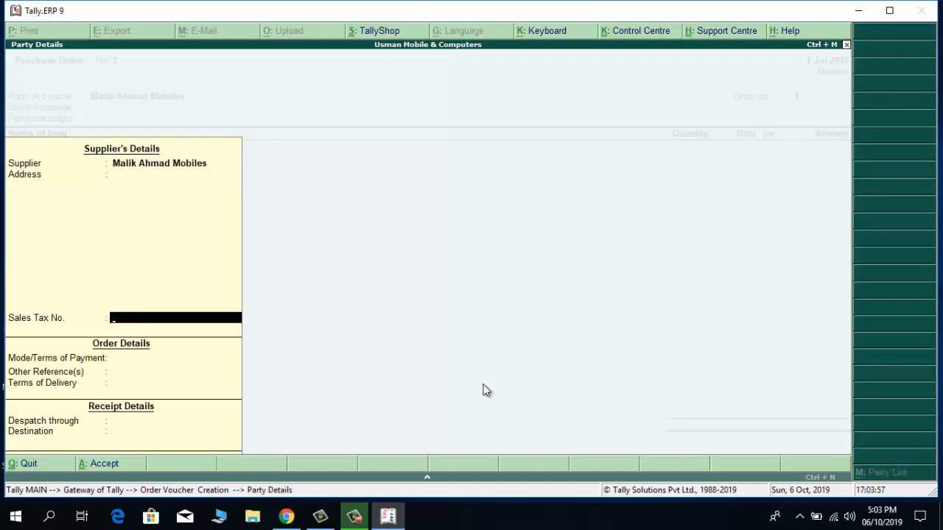
{"action": "key", "text": "Return"}
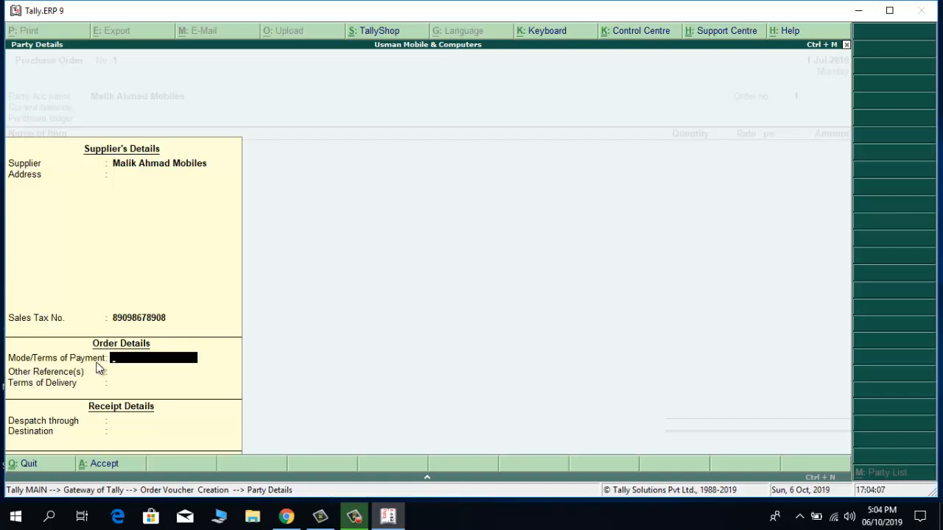
{"action": "type", "text": "Cheque 30 Days"}
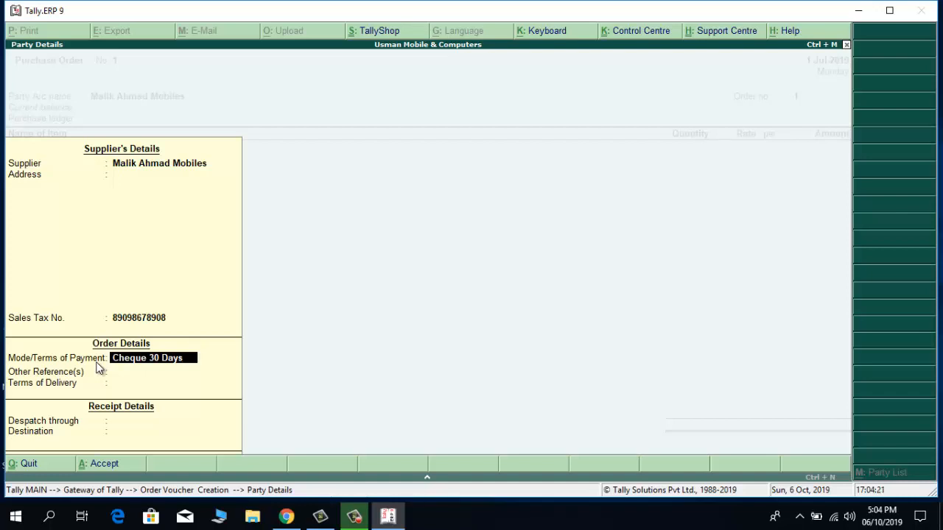
Step: Set delivery terms '7 Days', despatch through 'Transporter' and destination 'Main Store Lhr'
{"action": "key", "text": "Return"}
{"action": "key", "text": "Return"}
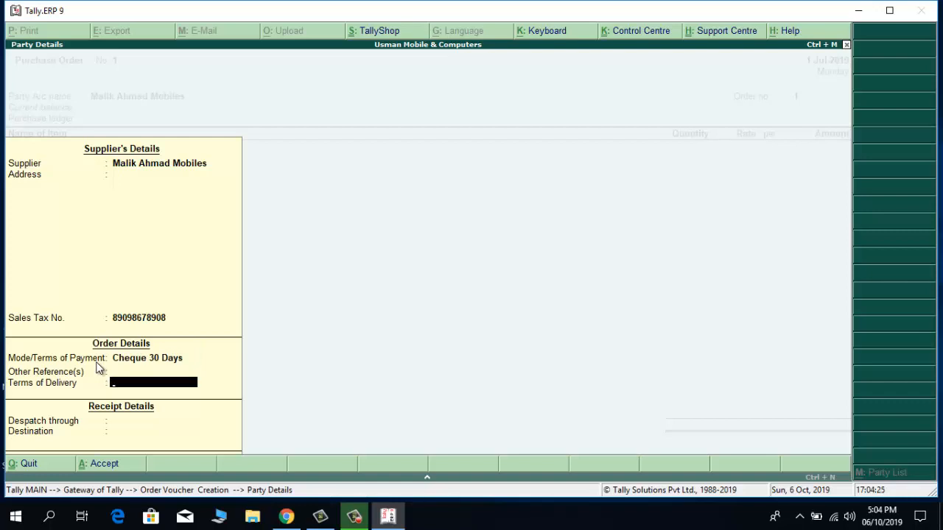
{"action": "type", "text": "7 Days"}
{"action": "key", "text": "Return"}
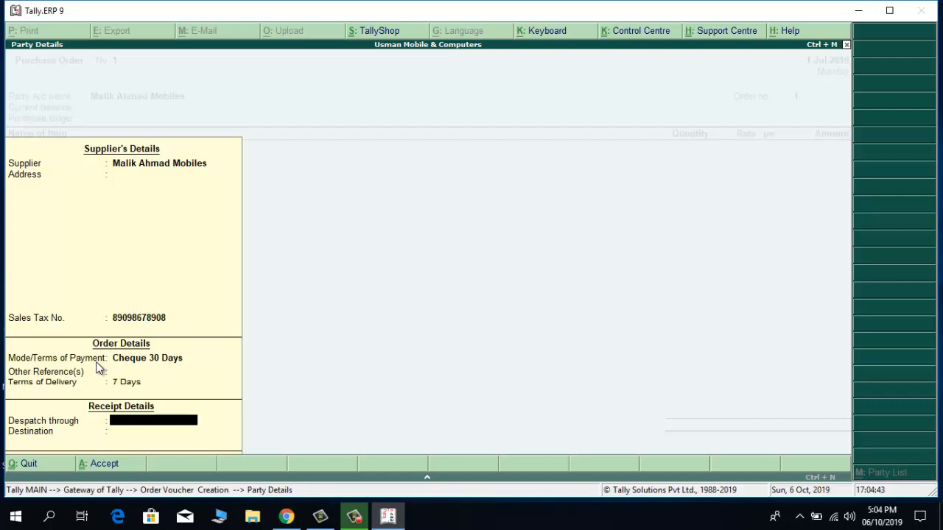
{"action": "type", "text": "Transporter"}
{"action": "key", "text": "Return"}
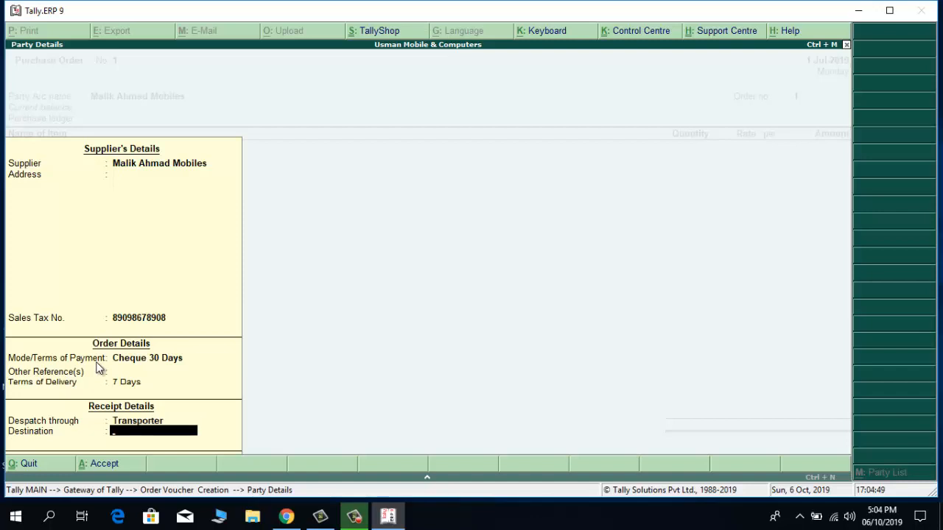
{"action": "type", "text": "Main Store Lhr."}
Step: Accept the party details, choose Purchases A/c as ledger and Laptop Dell Inspiron J7 as item
{"action": "key", "text": "Return"}
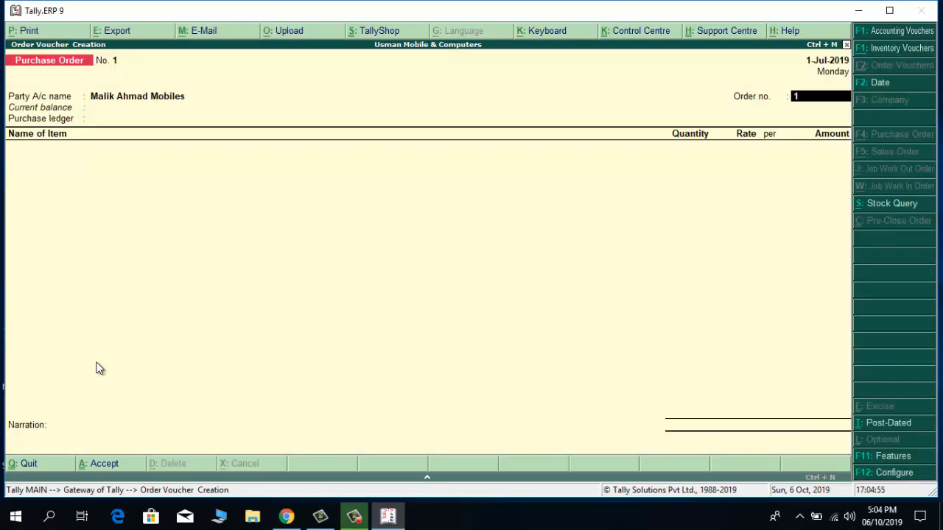
{"action": "key", "text": "Return"}
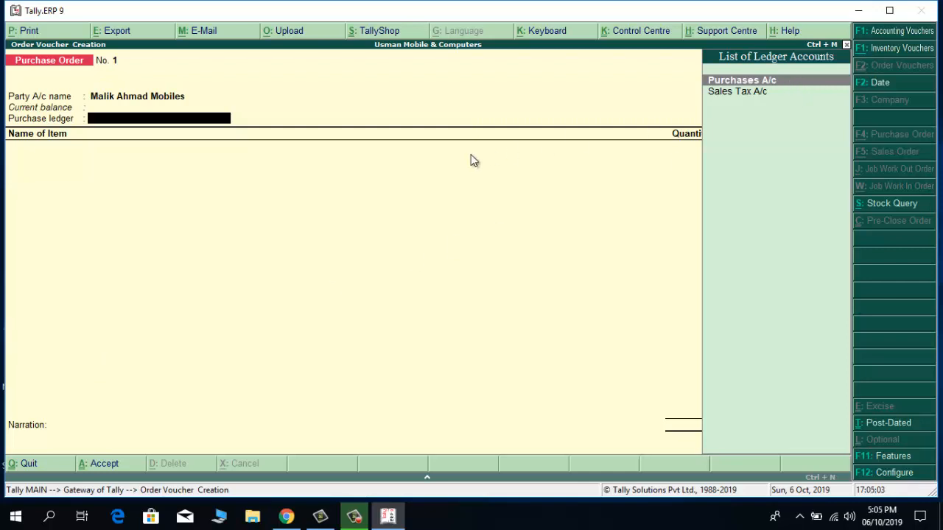
{"action": "key", "text": "Return"}
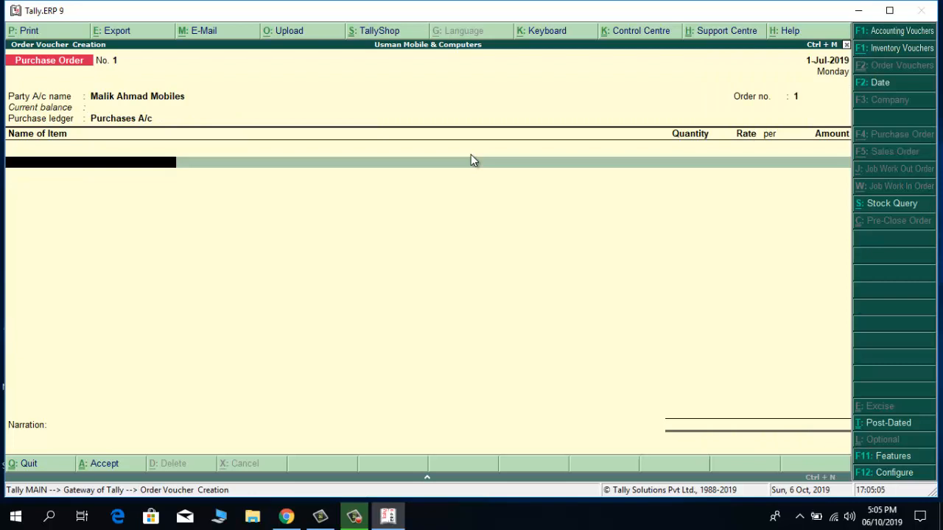
{"action": "type", "text": "La"}
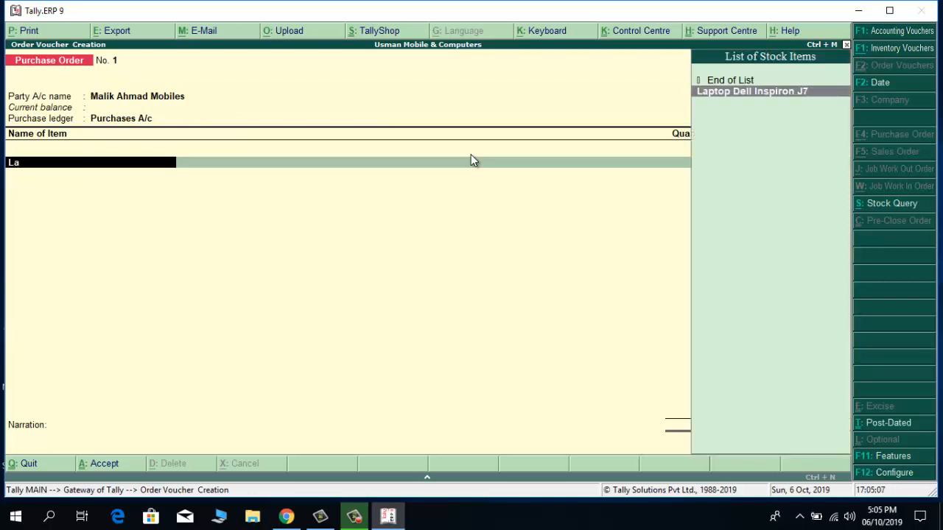
{"action": "key", "text": "Return"}
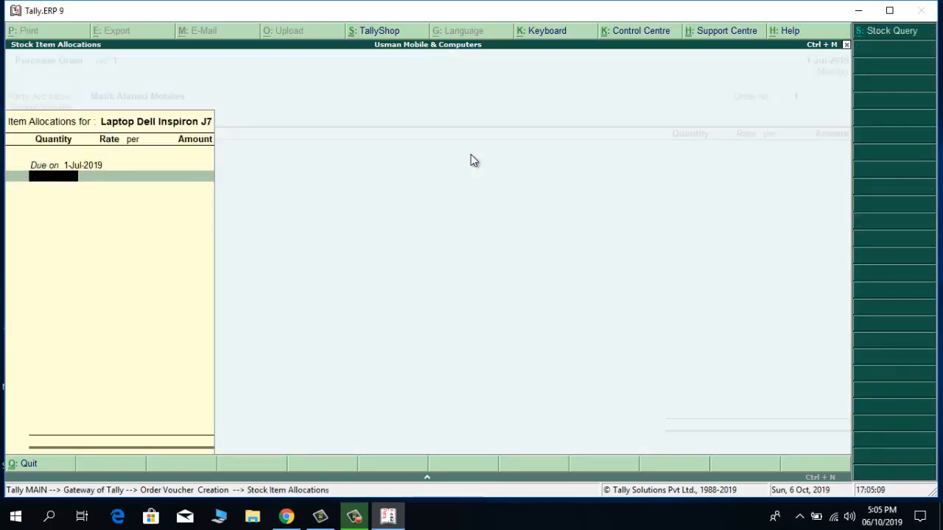
Step: Enter 10 Pcs of the laptop at rate 65000, for an amount of 6,50,000
{"action": "type", "text": "10"}
{"action": "key", "text": "Return"}
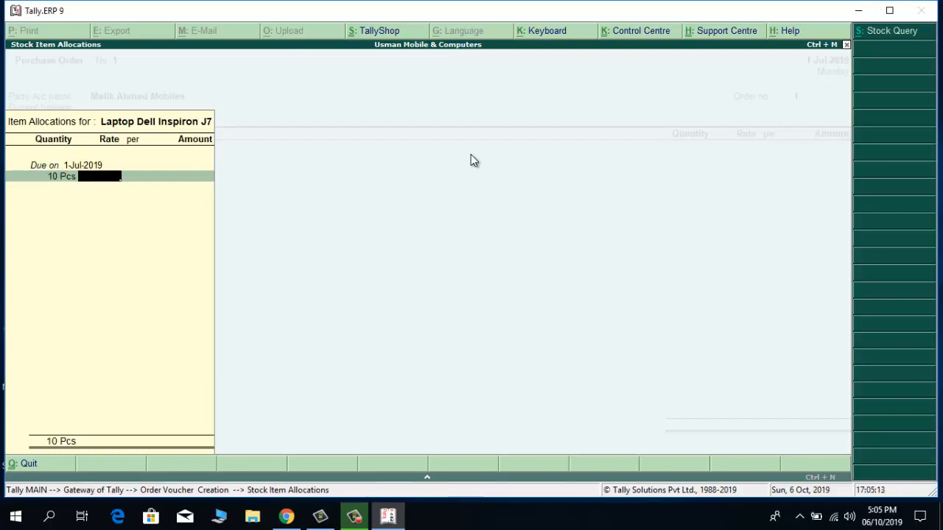
{"action": "type", "text": "65000"}
{"action": "key", "text": "Return"}
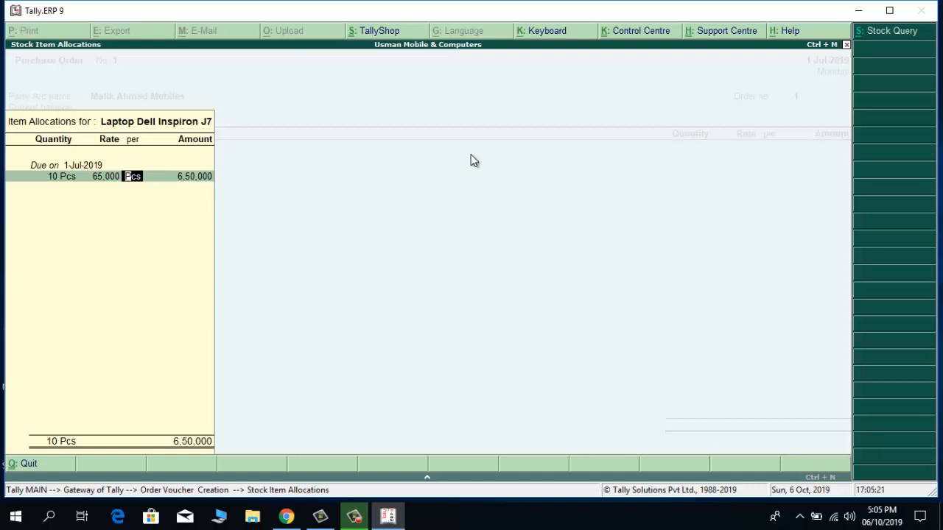
{"action": "key", "text": "Return"}
{"action": "key", "text": "Return"}
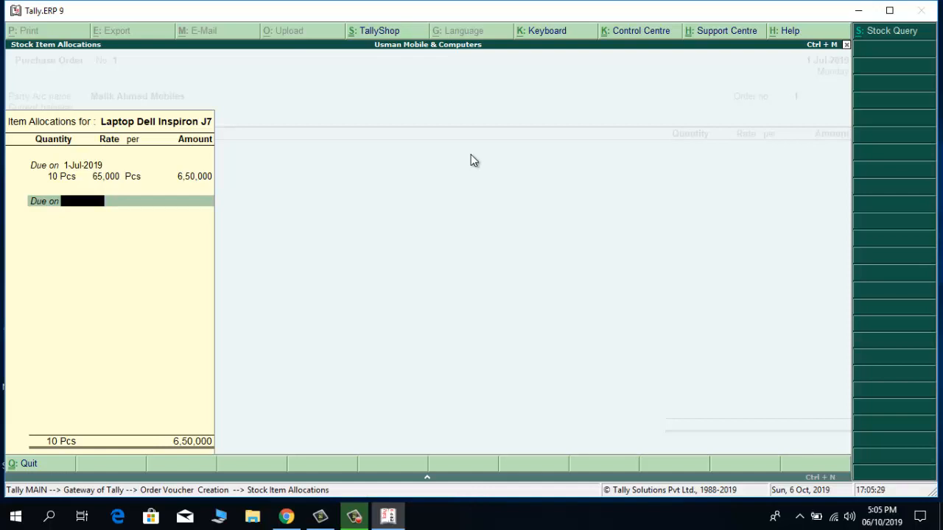
{"action": "key", "text": "Return"}
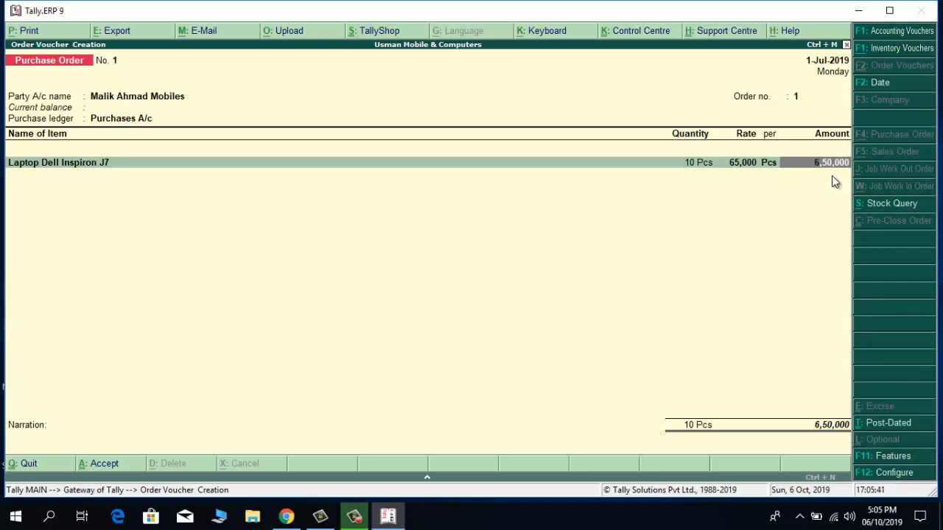
Step: Add a Sales Tax A/c line at 17%, adding 1,10,500 for a 7,60,500 total
{"action": "key", "text": "Return"}
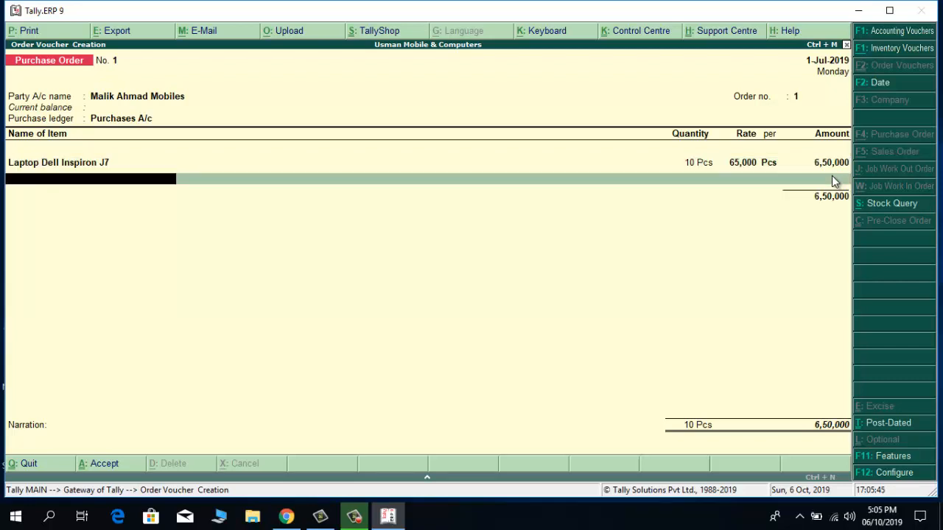
{"action": "key", "text": "Return"}
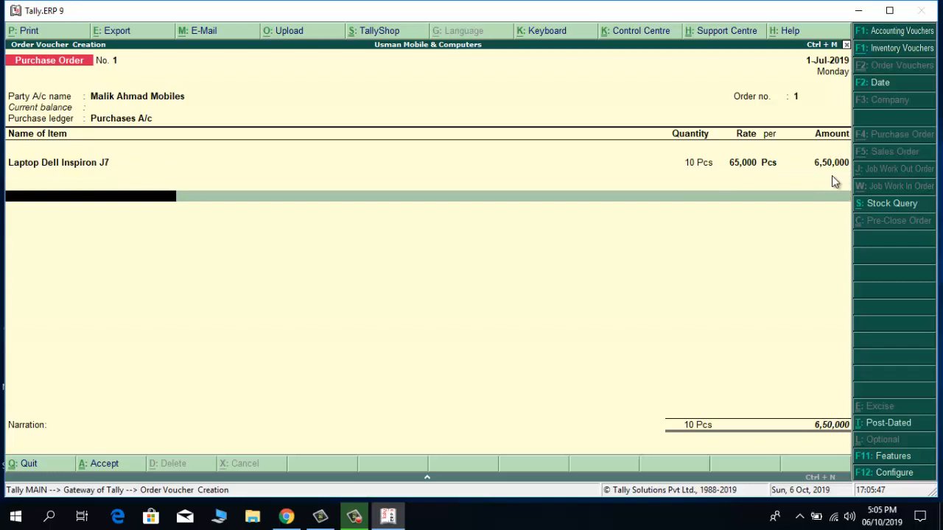
{"action": "type", "text": "Sa"}
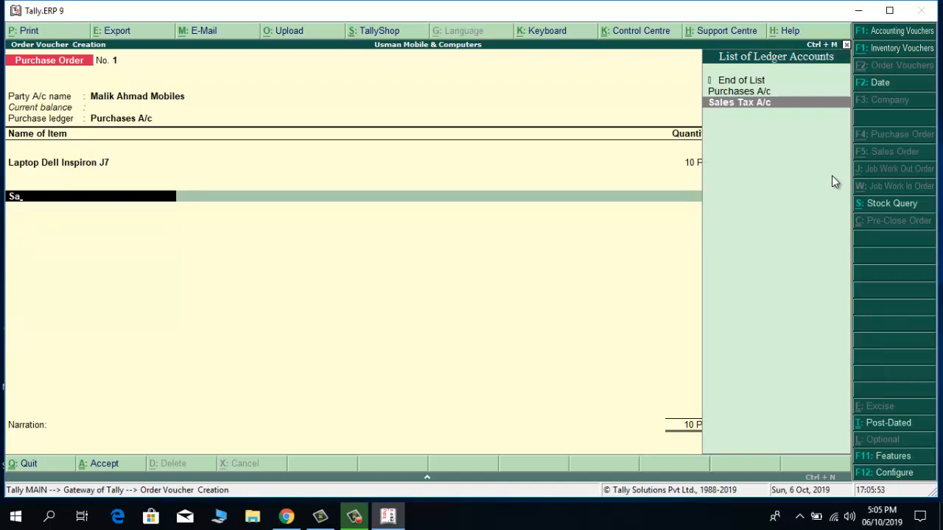
{"action": "key", "text": "Return"}
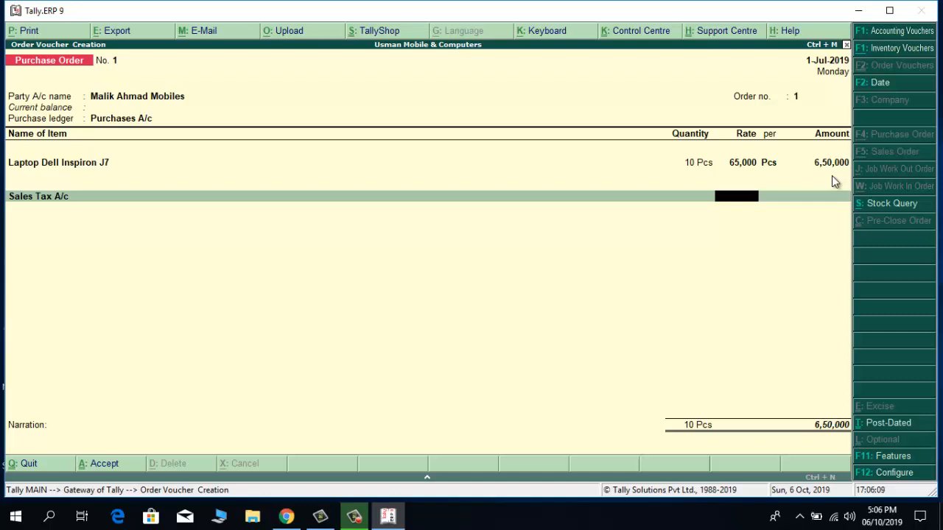
{"action": "type", "text": "17"}
{"action": "type", "text": "%"}
{"action": "key", "text": "Return"}
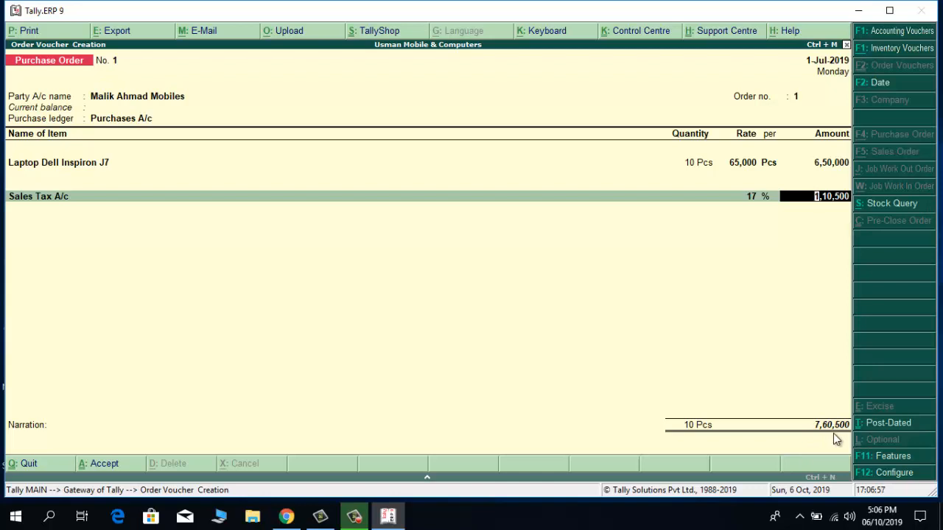
Step: Enter the narration 'Please delivered within 7 days positively' and bring up the Accept prompt
{"action": "key", "text": "Return"}
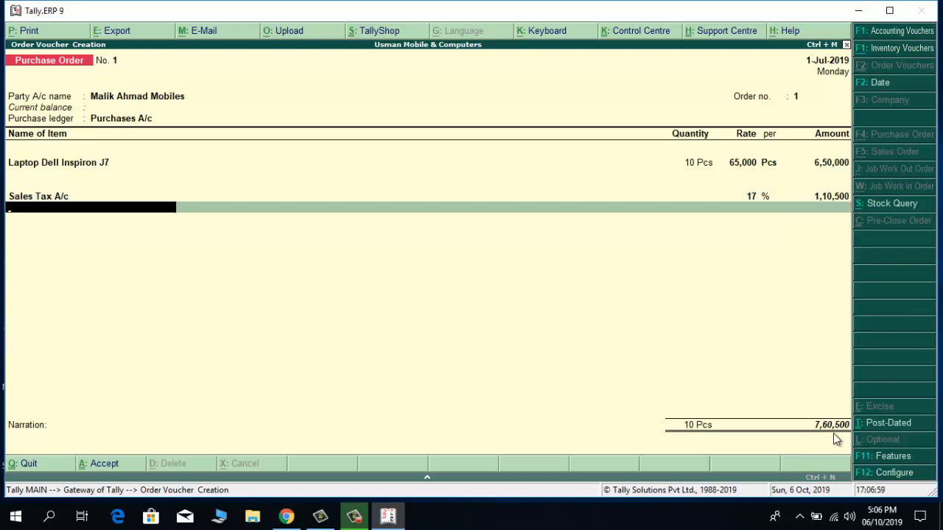
{"action": "key", "text": "Return"}
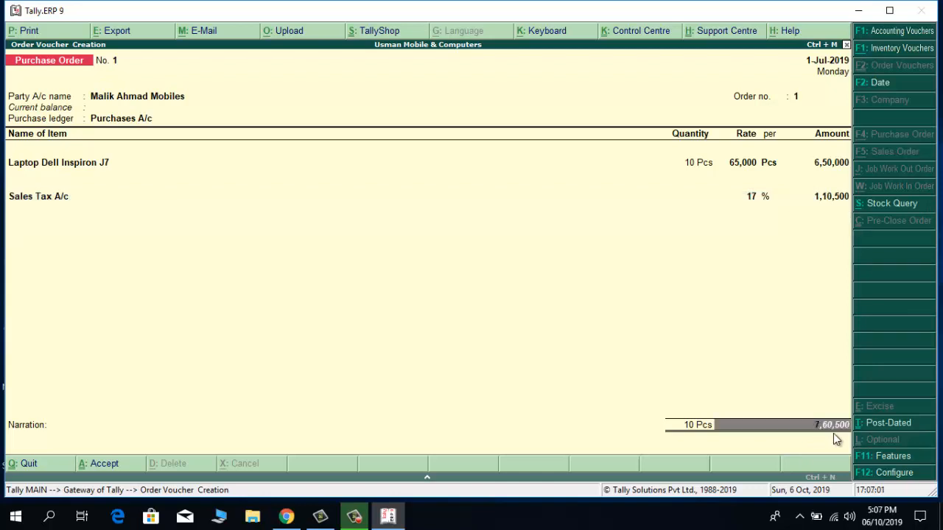
{"action": "key", "text": "Return"}
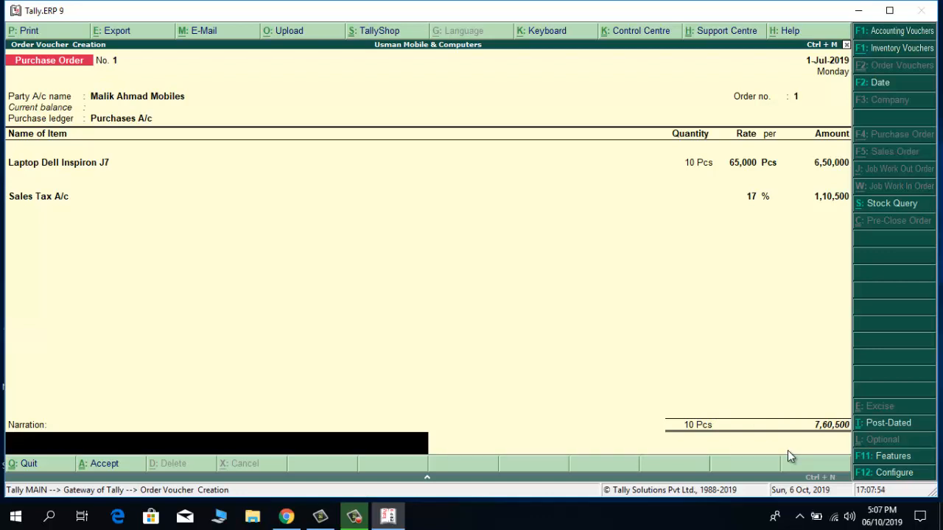
{"action": "type", "text": "Please delivered within"}
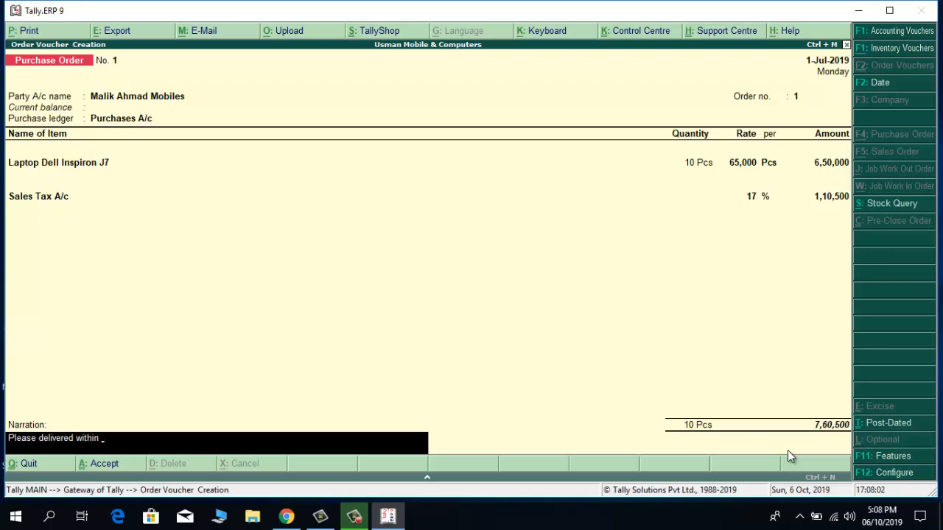
{"action": "type", "text": " 7 days positively"}
{"action": "key", "text": "Return"}
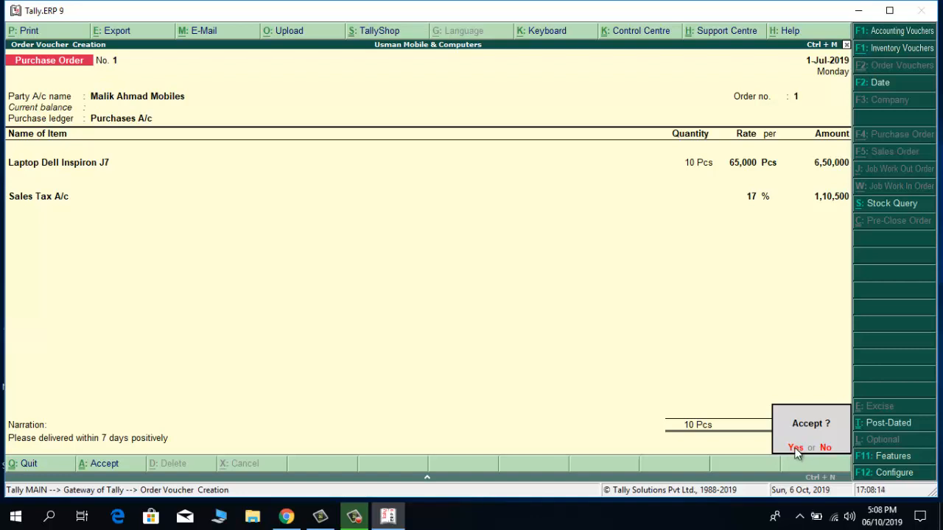
Step: Accept purchase order No. 1, then quit the blank order No. 2 back to the Gateway
{"action": "left_click", "coordinate": [795, 448]}
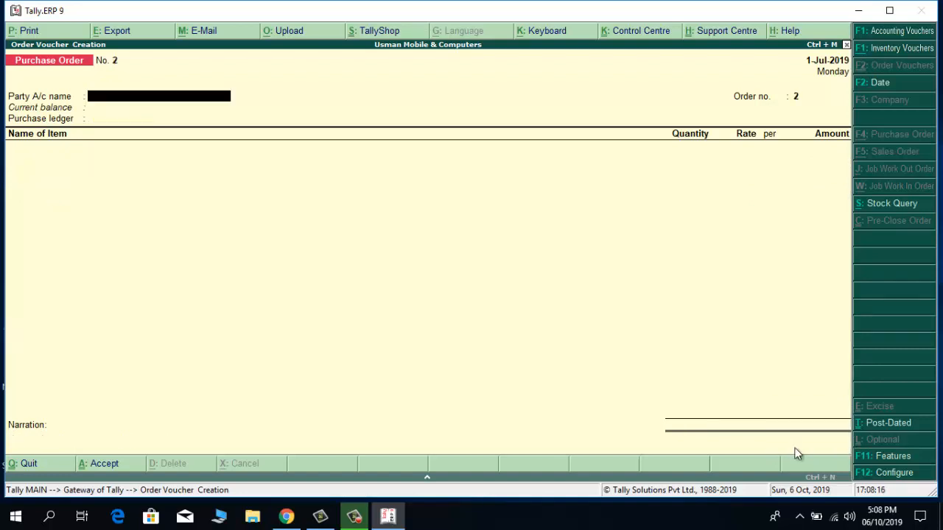
{"action": "key", "text": "Escape"}
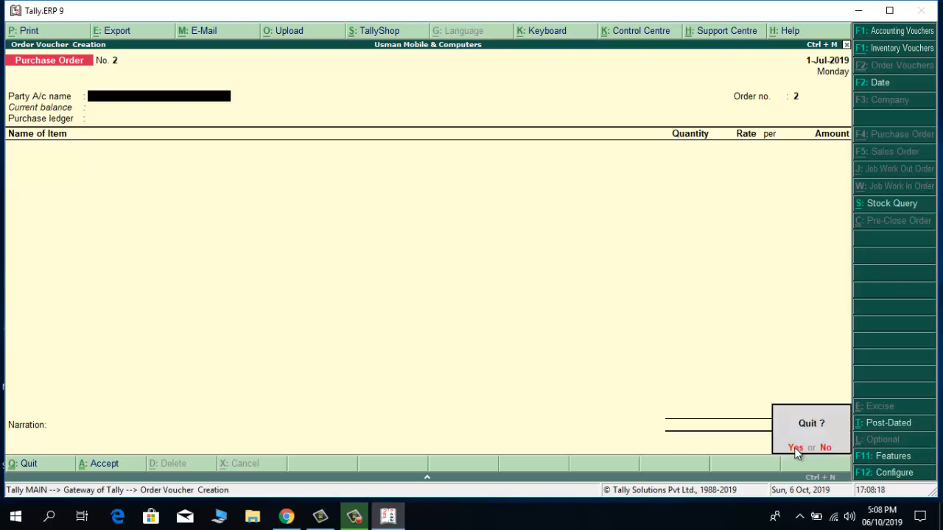
{"action": "left_click", "coordinate": [795, 448]}
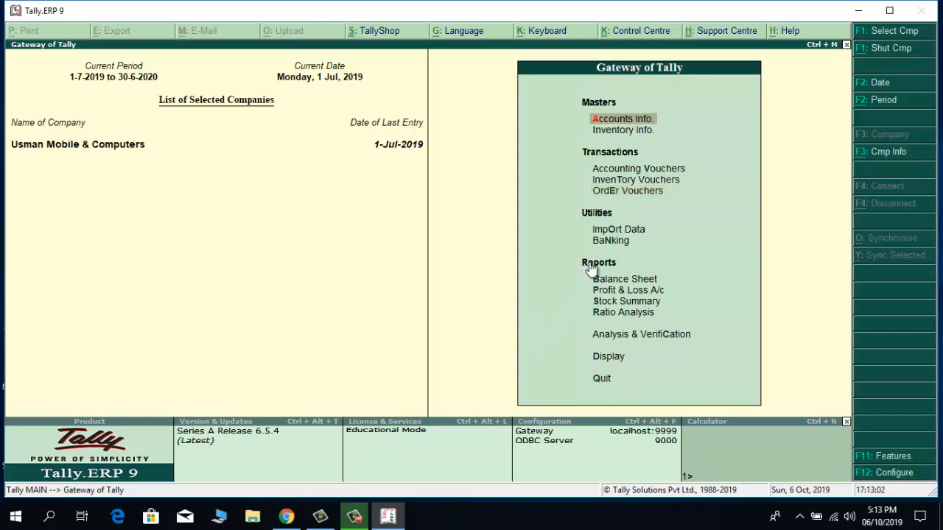
Step: Show all Purchase Order Outstandings, listing 10 Pcs of Laptop Dell Inspiron J7 worth 6,50,000
{"action": "left_click", "coordinate": [609, 357]}
{"action": "left_click", "coordinate": [609, 358]}
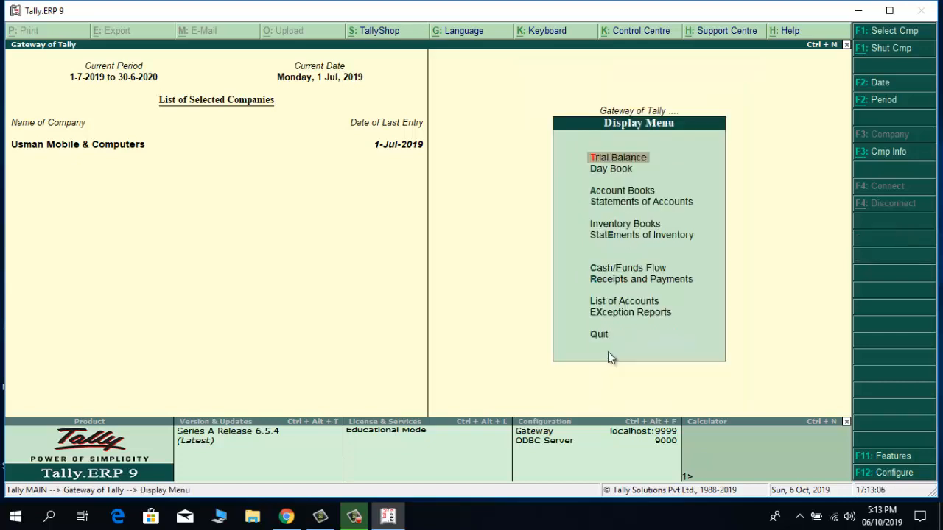
{"action": "left_click", "coordinate": [633, 236]}
{"action": "left_click", "coordinate": [634, 236]}
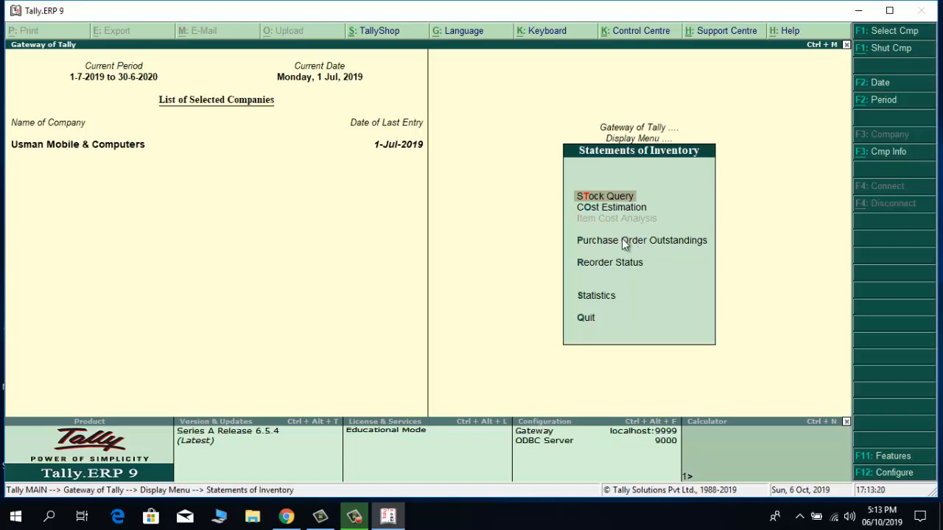
{"action": "left_click", "coordinate": [624, 244]}
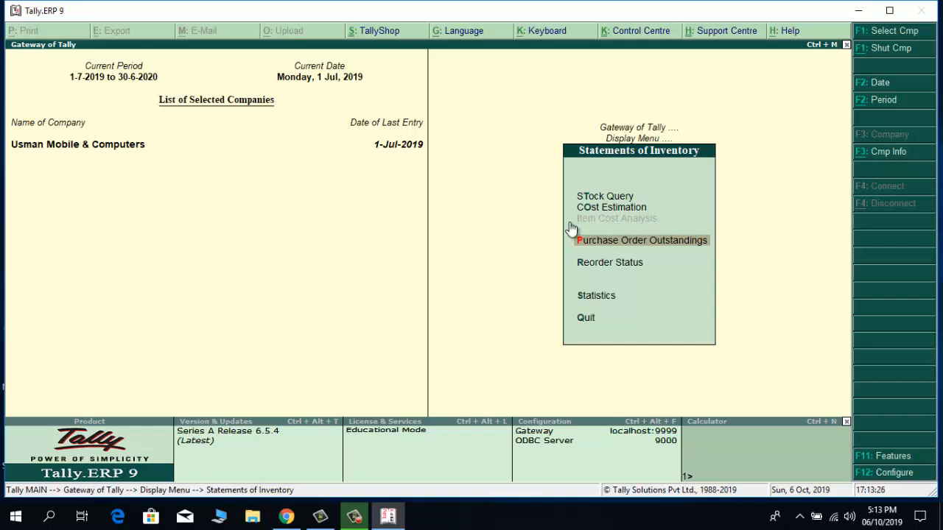
{"action": "left_click", "coordinate": [610, 243]}
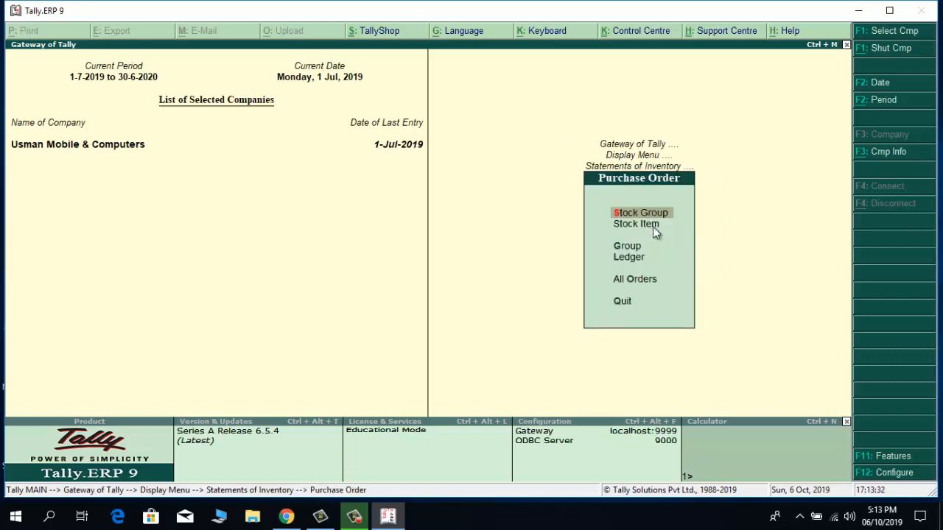
{"action": "left_click", "coordinate": [625, 281]}
{"action": "left_click", "coordinate": [625, 281]}
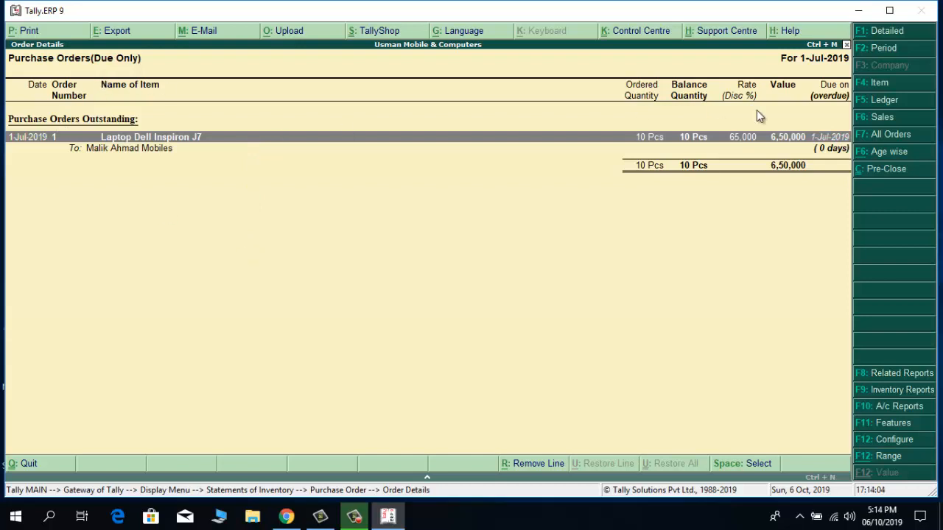
Step: Exit the outstanding orders report and inventory menus back to the Gateway of Tally
{"action": "key", "text": "Escape"}
{"action": "key", "text": "Escape"}
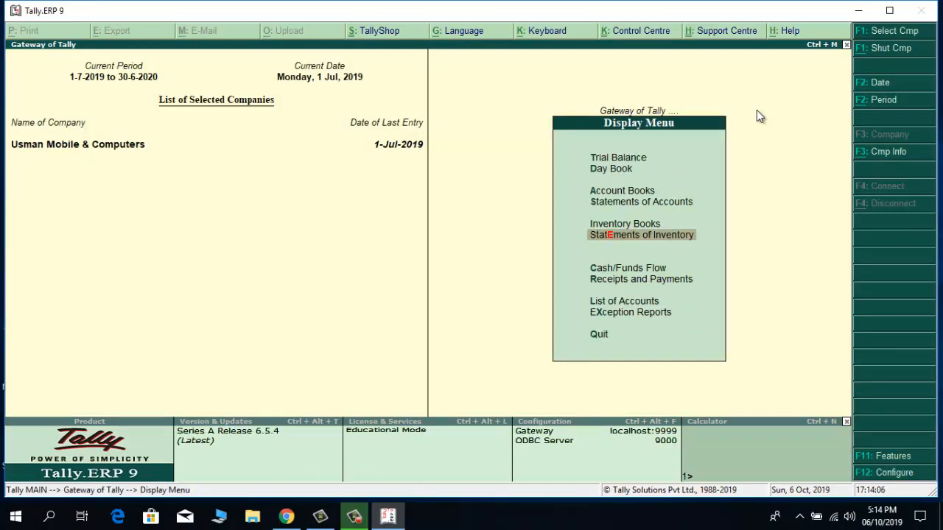
{"action": "key", "text": "Escape"}
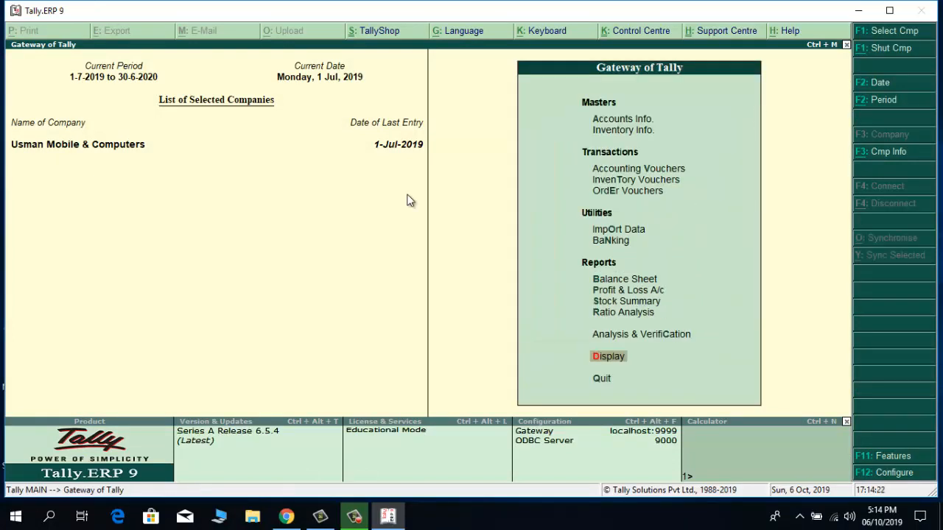